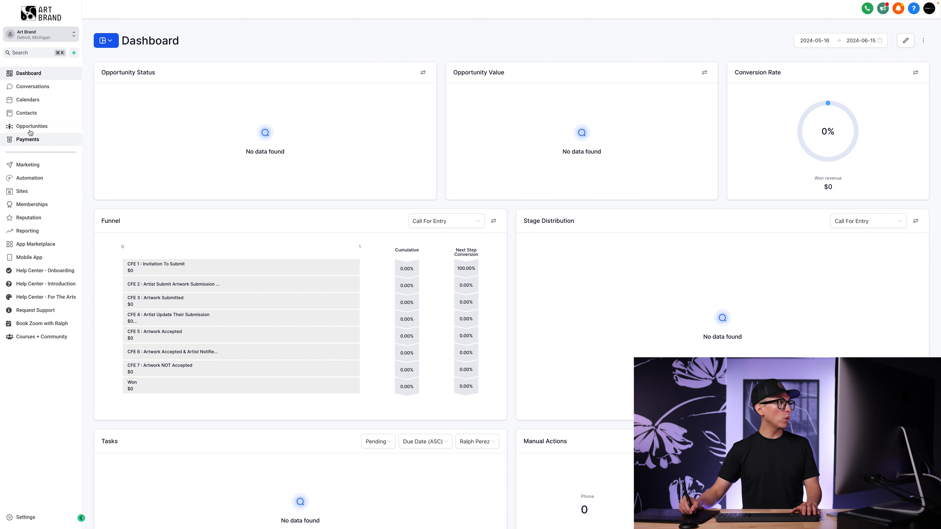
Open the Products list under Payments and begin a new product
click(34, 143)
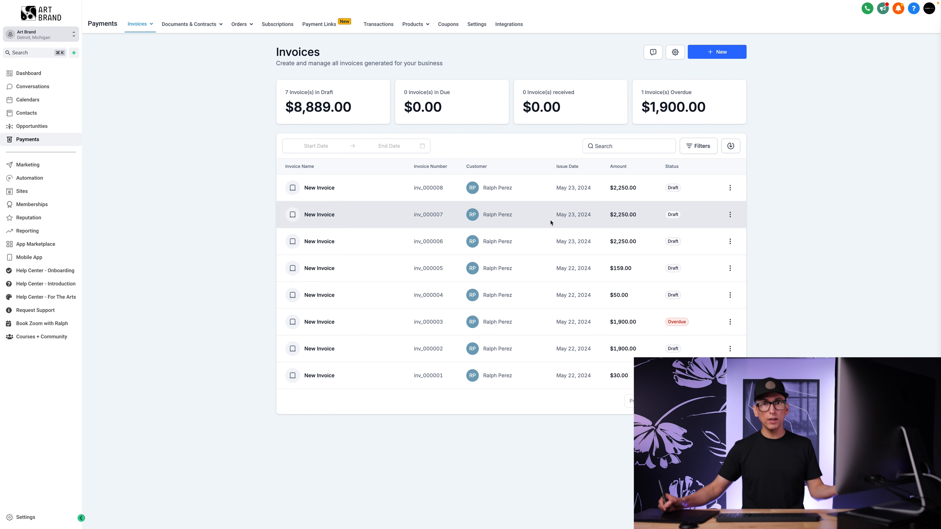
mouse_move(418, 25)
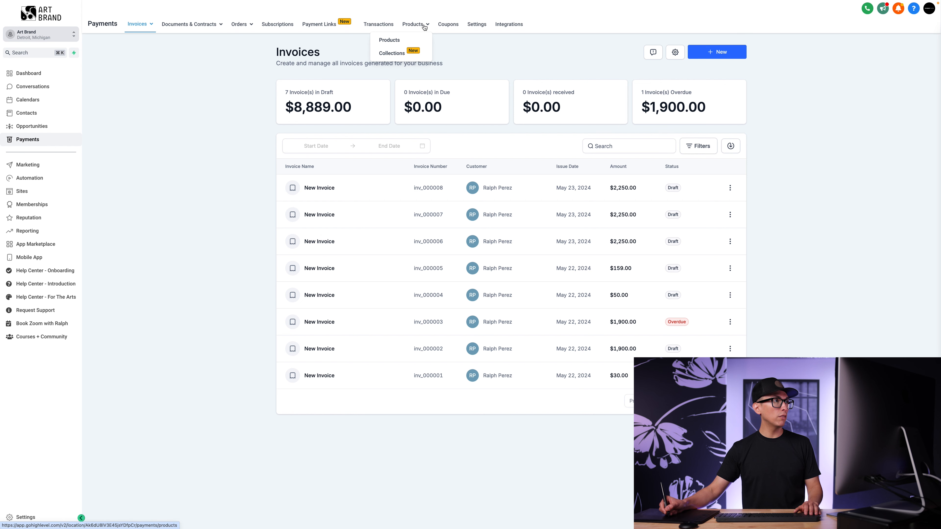
click(397, 40)
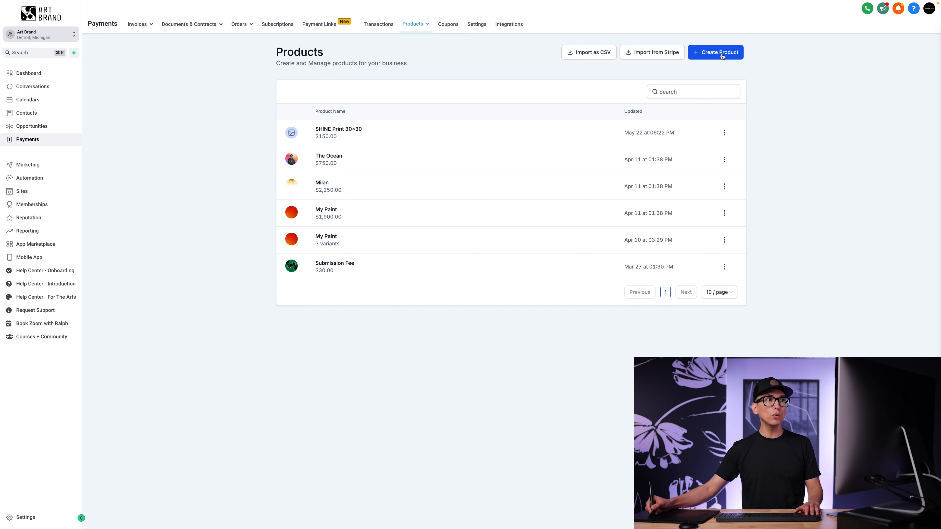
click(720, 56)
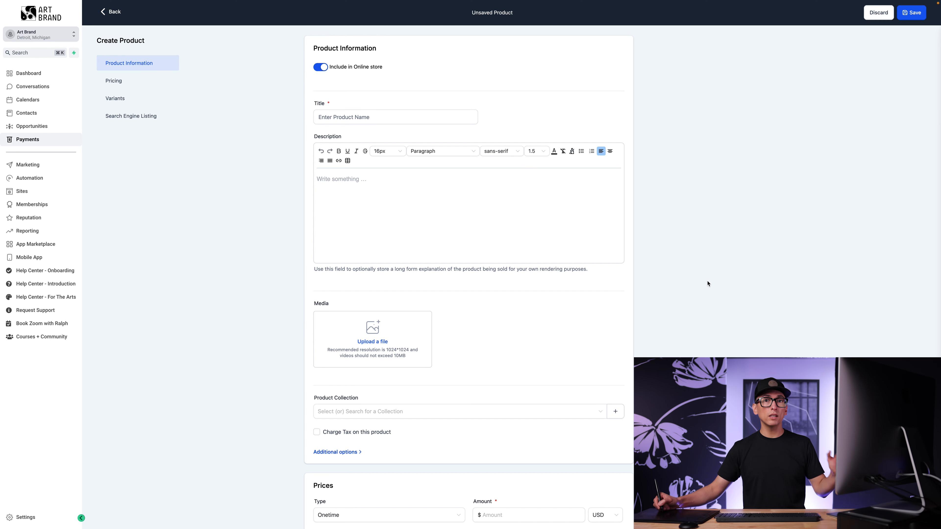
Title the product 'Consultation' and paste in its marketing-consultation description
click(344, 115)
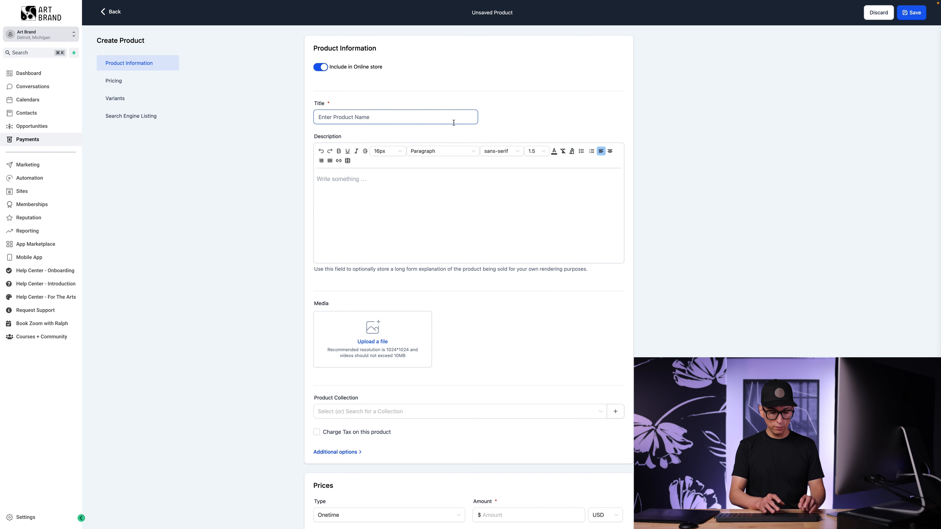
text(Consultation)
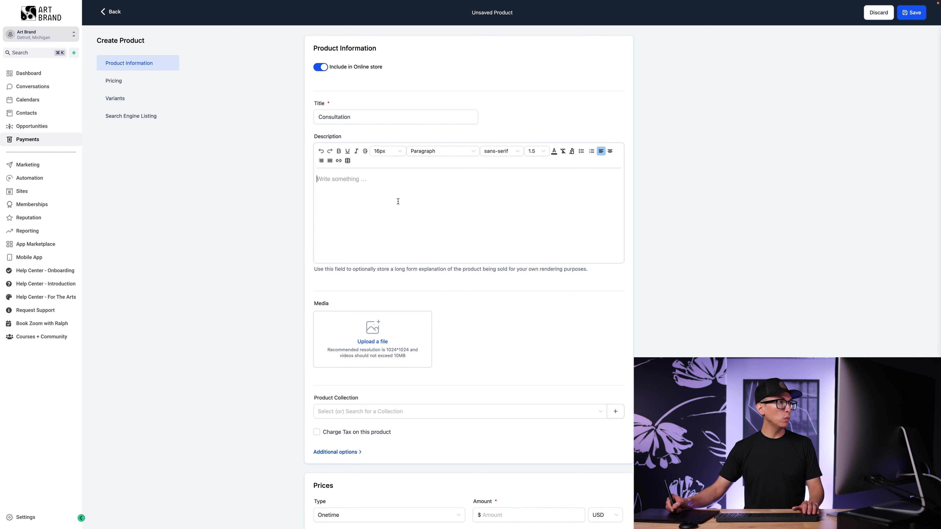
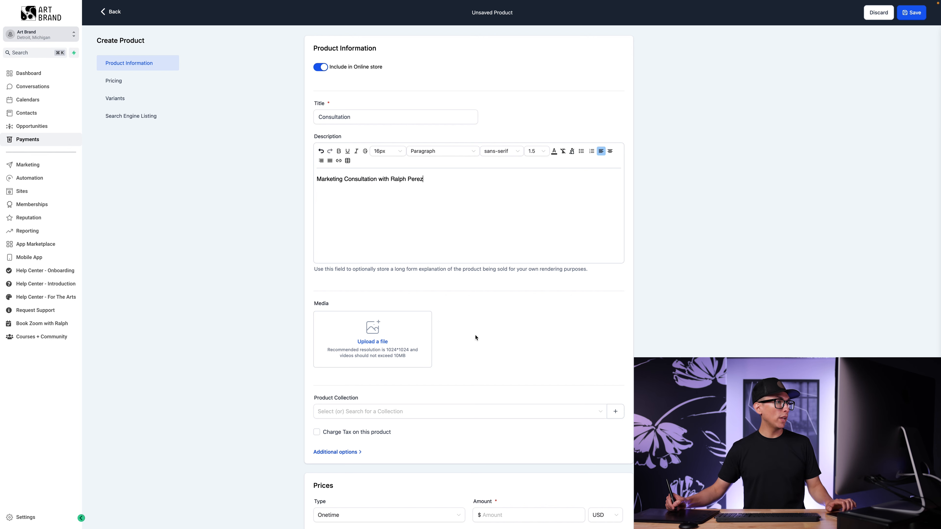
scroll(475, 337, down, 3)
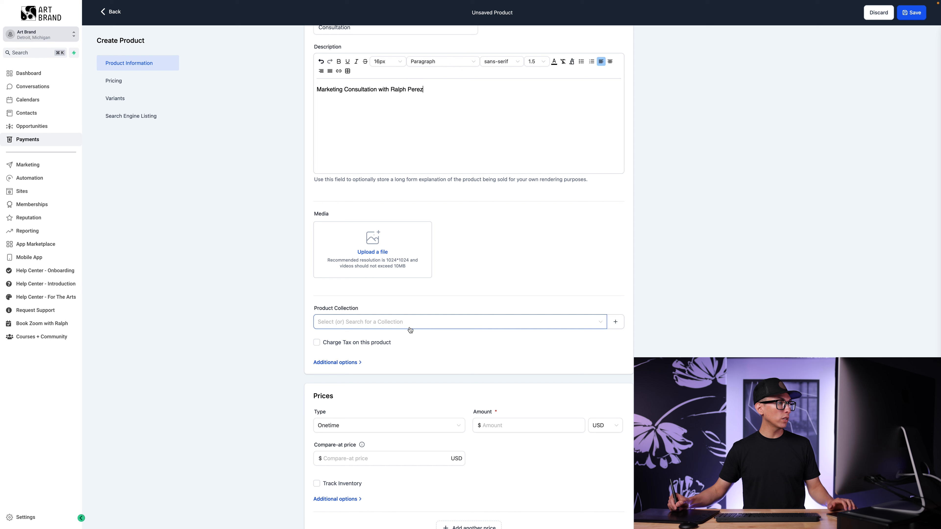
Enable Charge Tax and apply MI Sales Tax (6%) to the product
scroll(414, 325, down, 1)
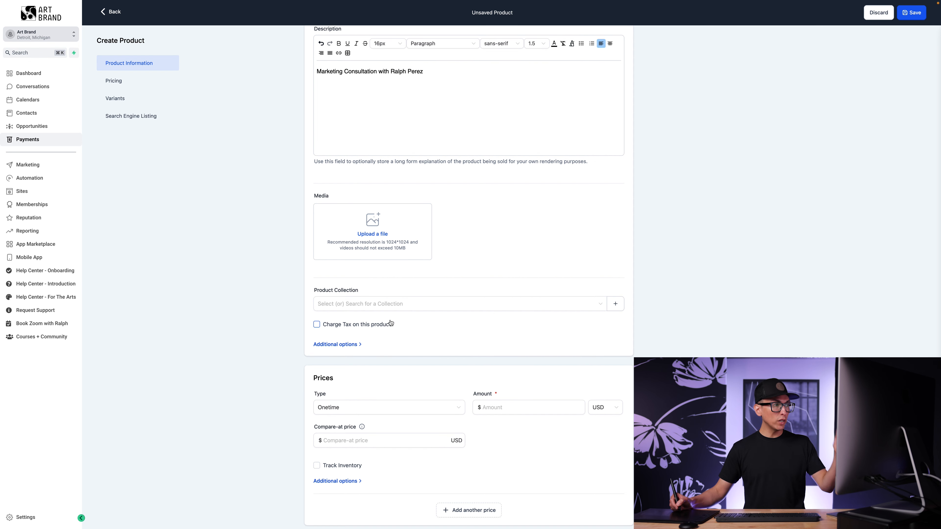
click(316, 325)
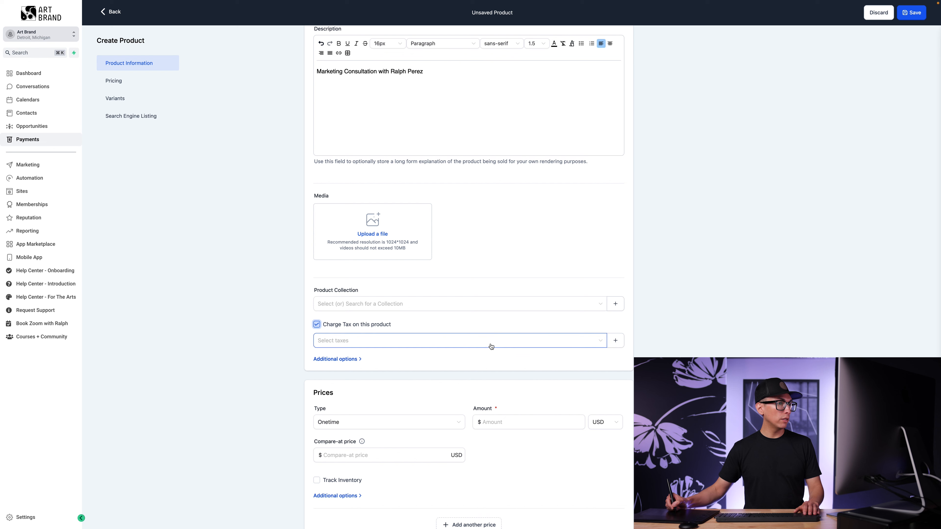
click(504, 344)
click(485, 358)
click(531, 331)
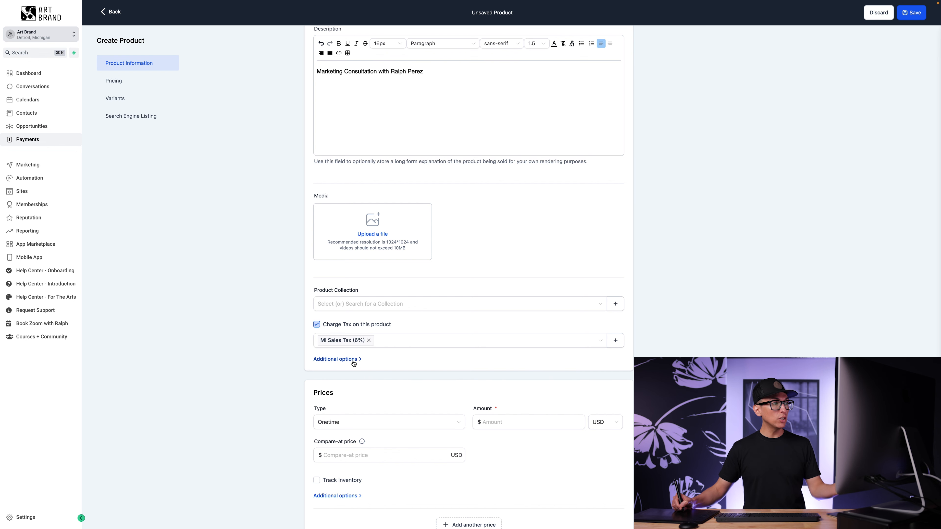
Paste a custom Statement Descriptor under Additional options
click(353, 363)
click(412, 399)
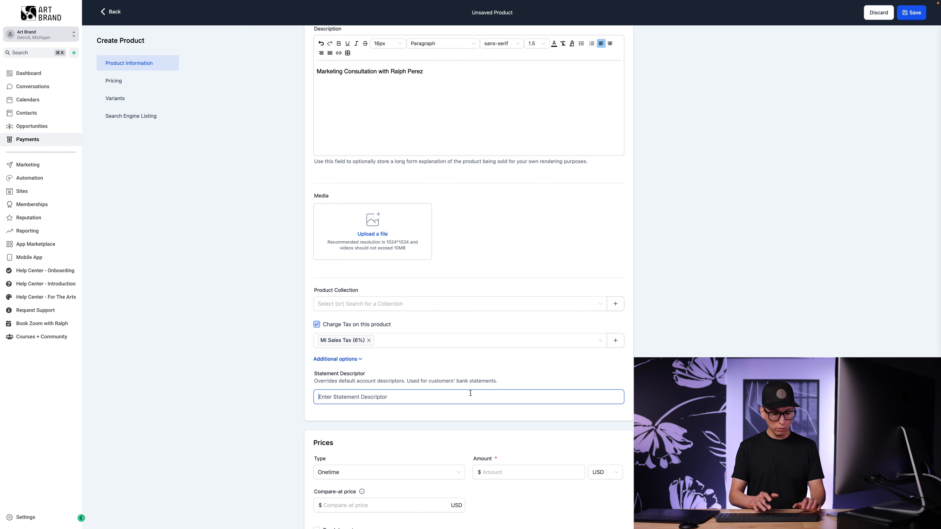
text(rocepezmedia)
scroll(470, 394, down, 5)
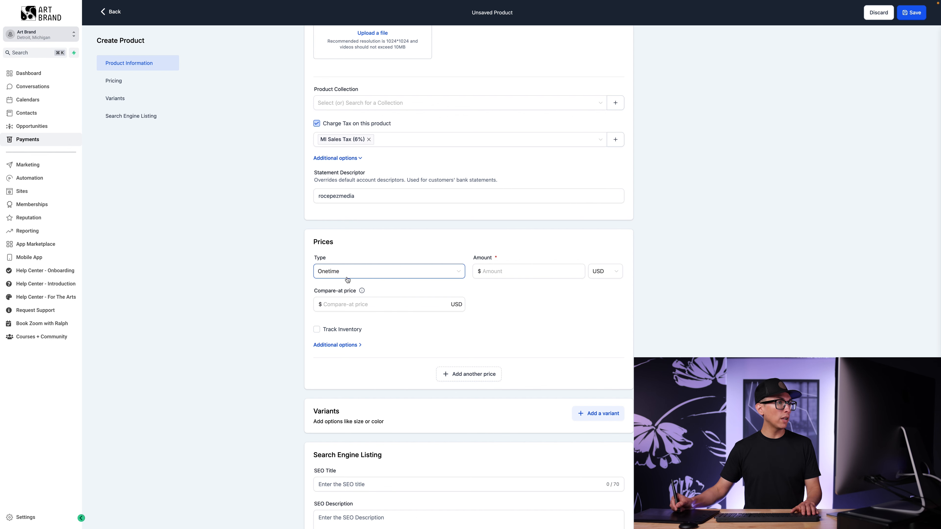
Keep the price type Onetime with amount 500, and tick Track Inventory
click(425, 271)
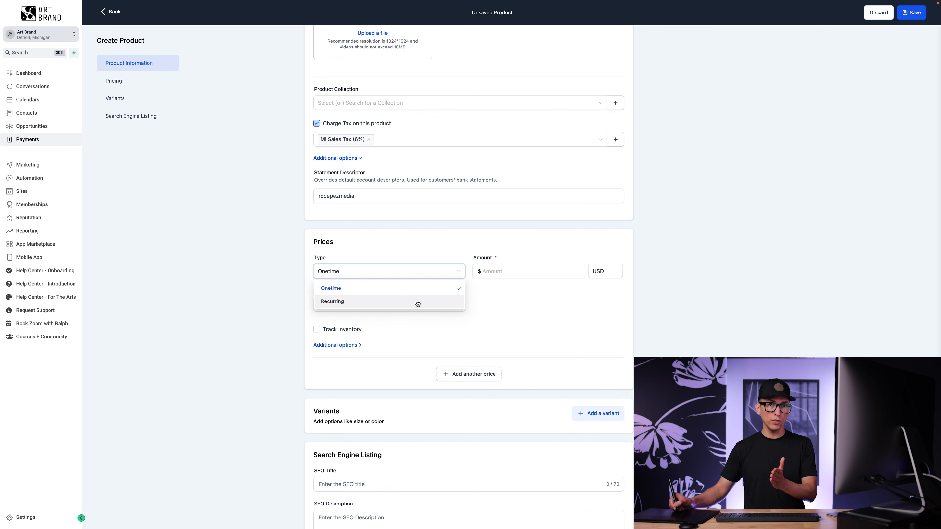
click(403, 303)
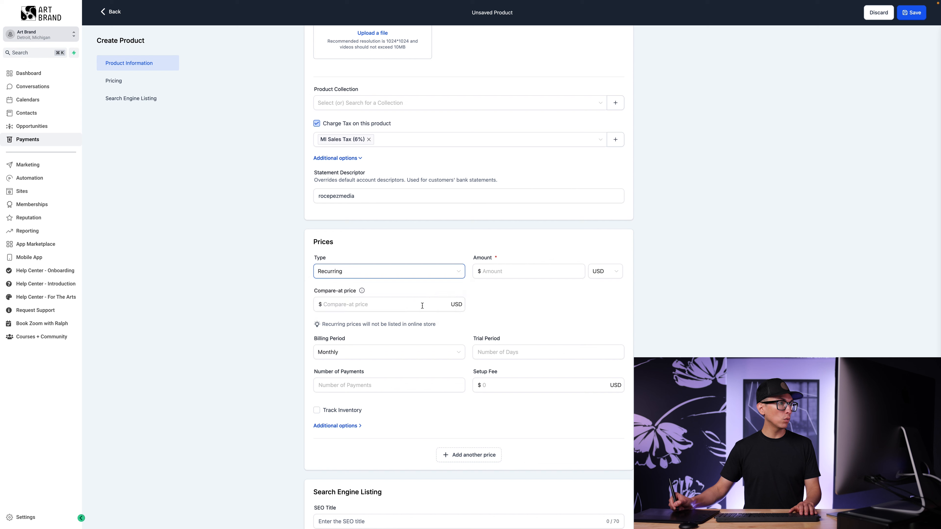
click(424, 274)
click(403, 293)
click(543, 271)
text(5)
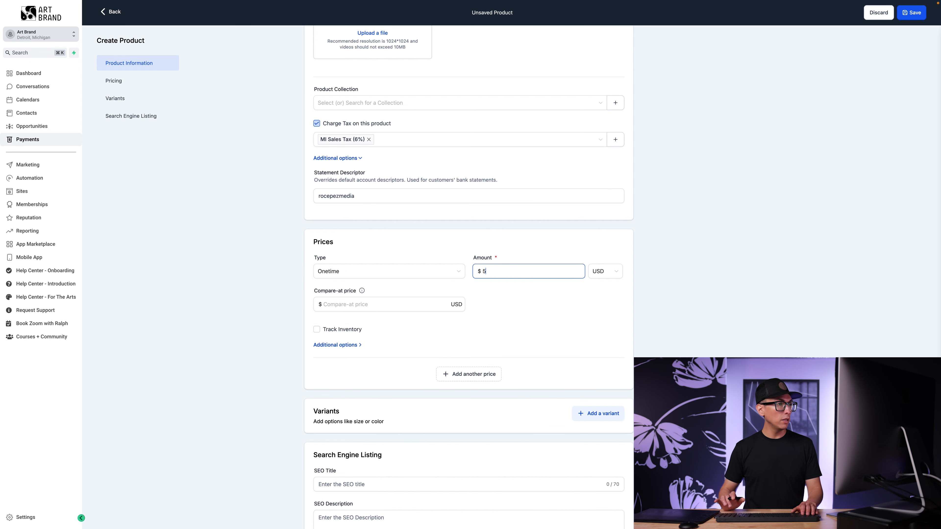
text(00)
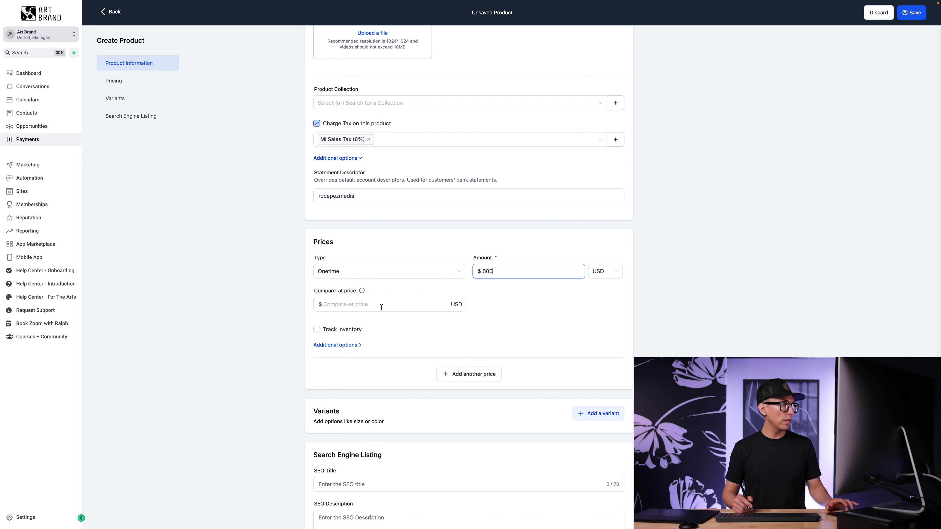
click(316, 329)
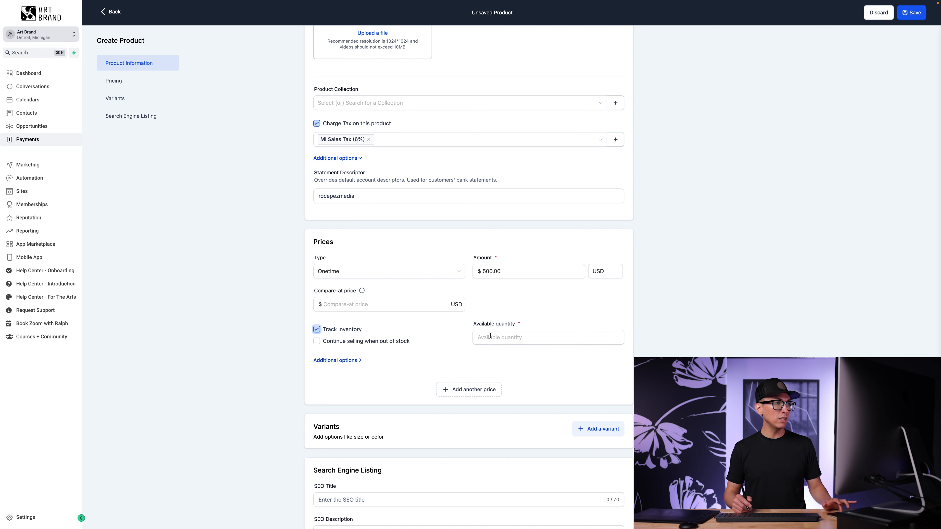
Set the price's available stock quantity to 150
click(503, 335)
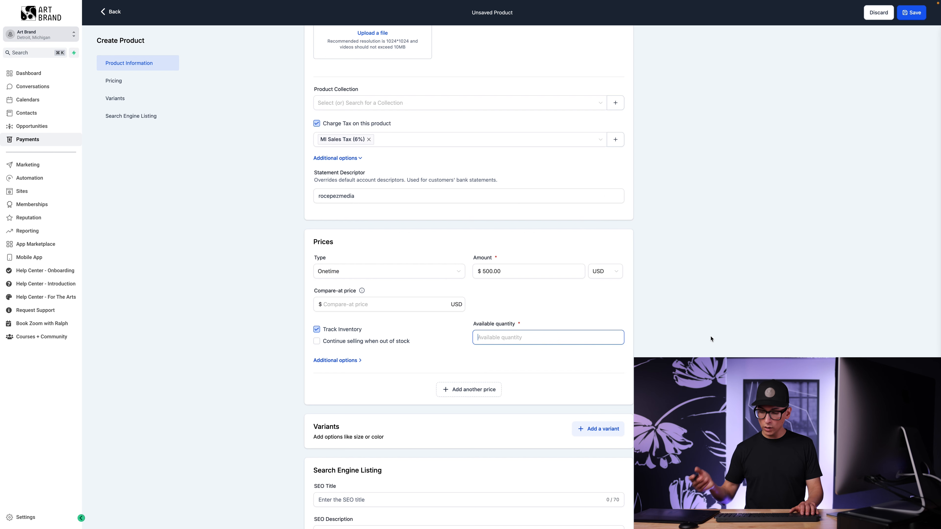
text(150)
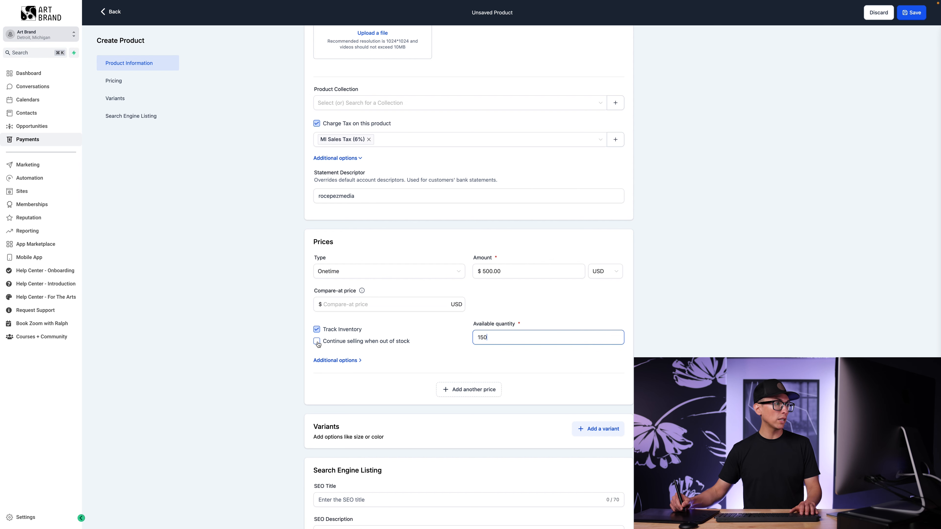
click(350, 360)
scroll(434, 407, down, 2)
Add the price description 'This is a one time charge for our marketing consultation' and check the empty Membership Offer list
click(447, 328)
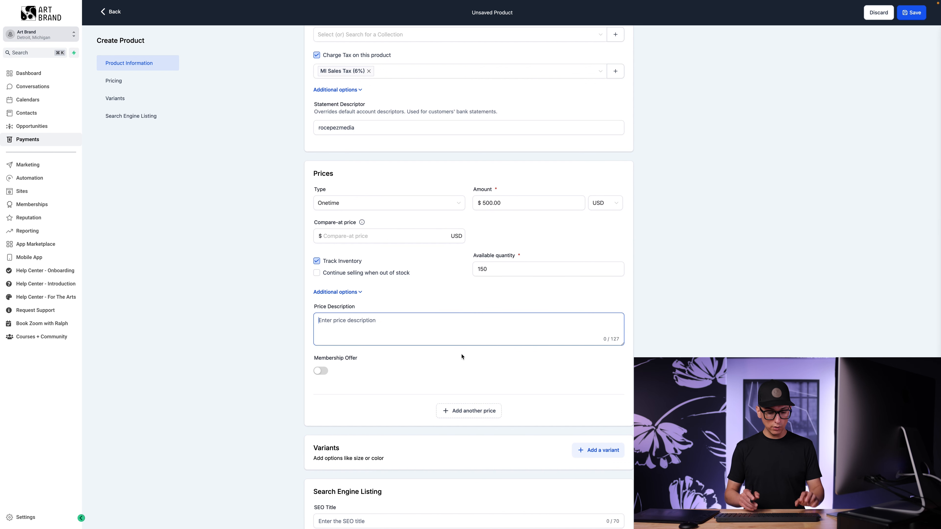
text(This is a one time charge for our marketing consultation)
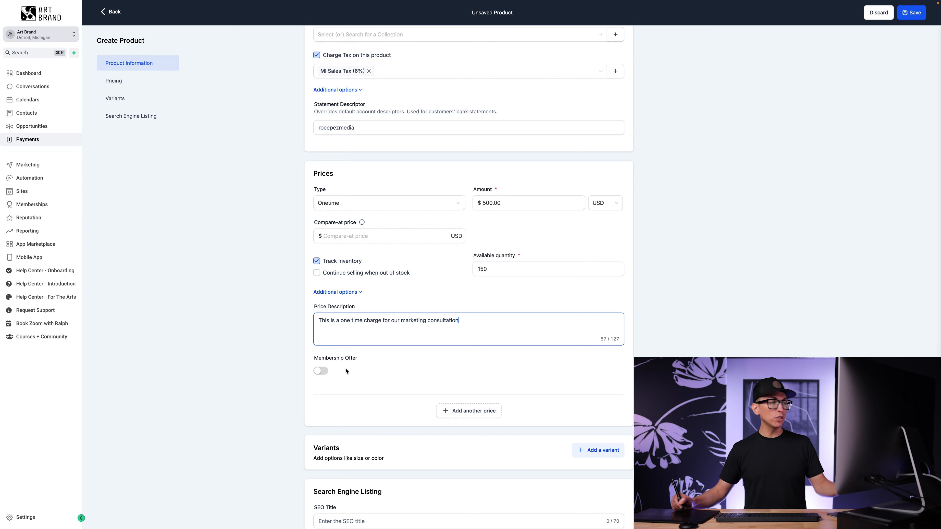
click(321, 371)
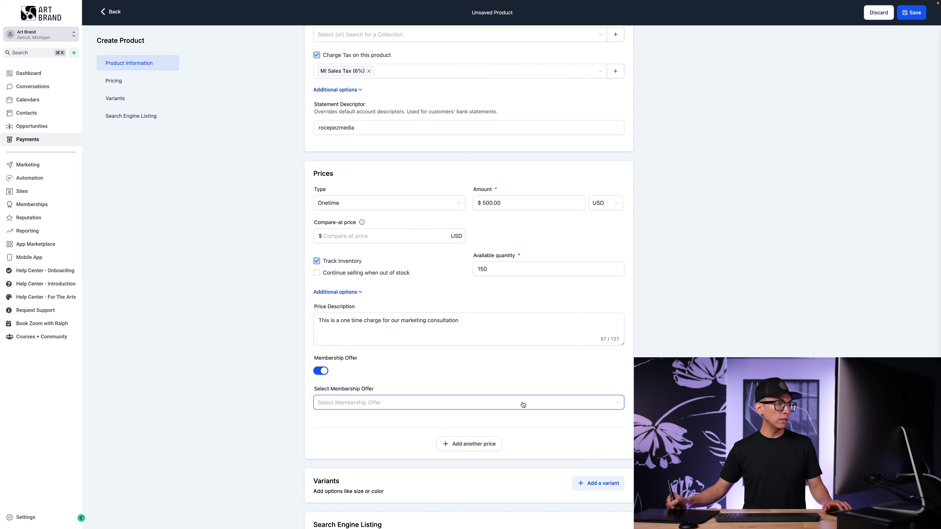
click(522, 404)
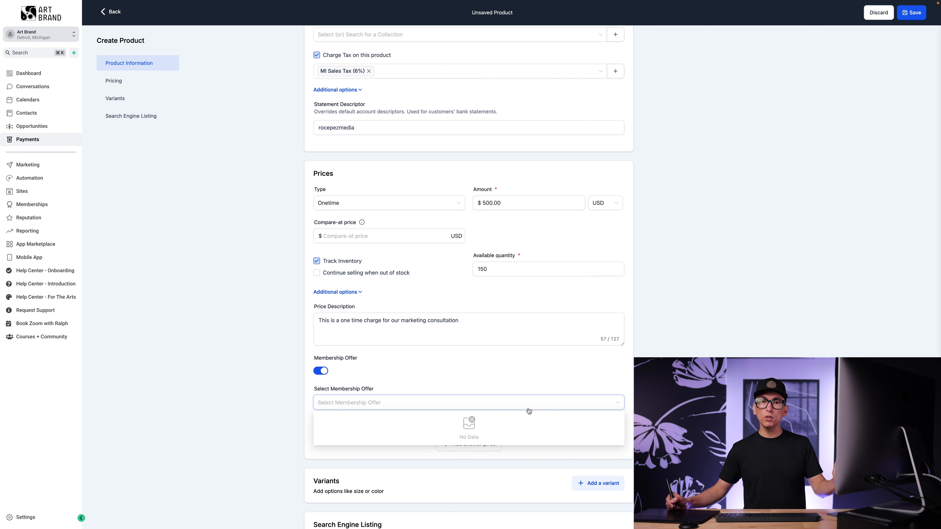
click(537, 382)
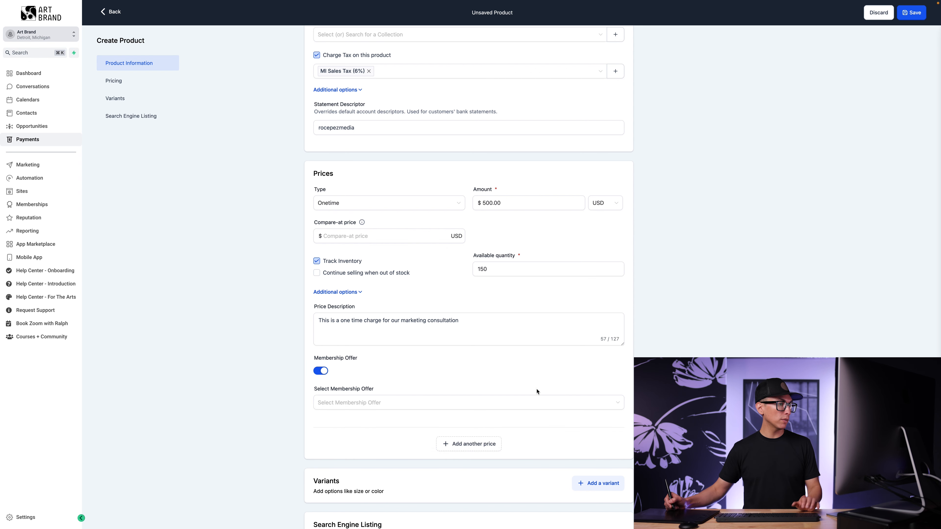
scroll(538, 394, down, 4)
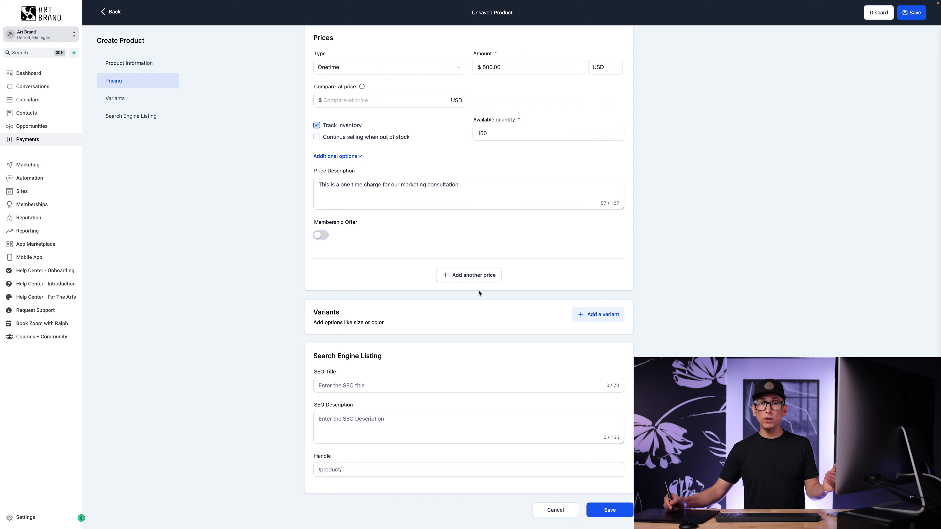
click(480, 276)
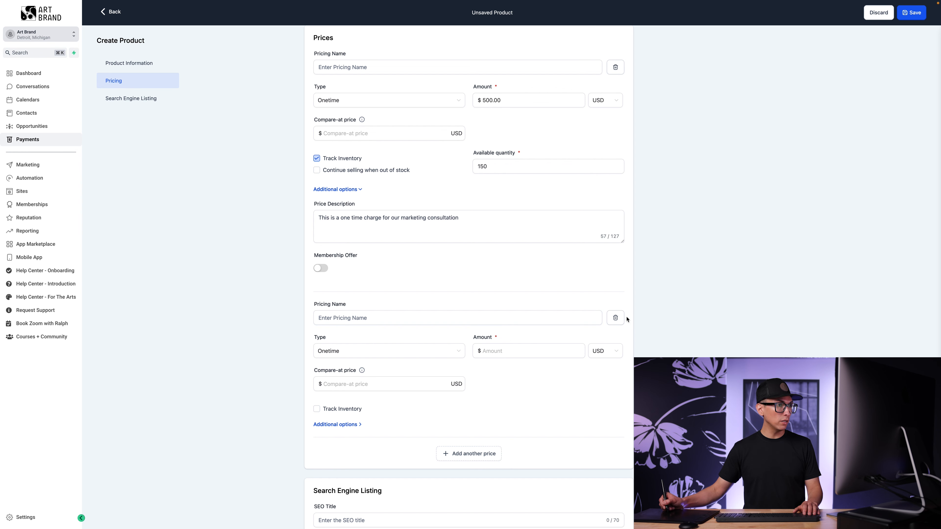
click(615, 319)
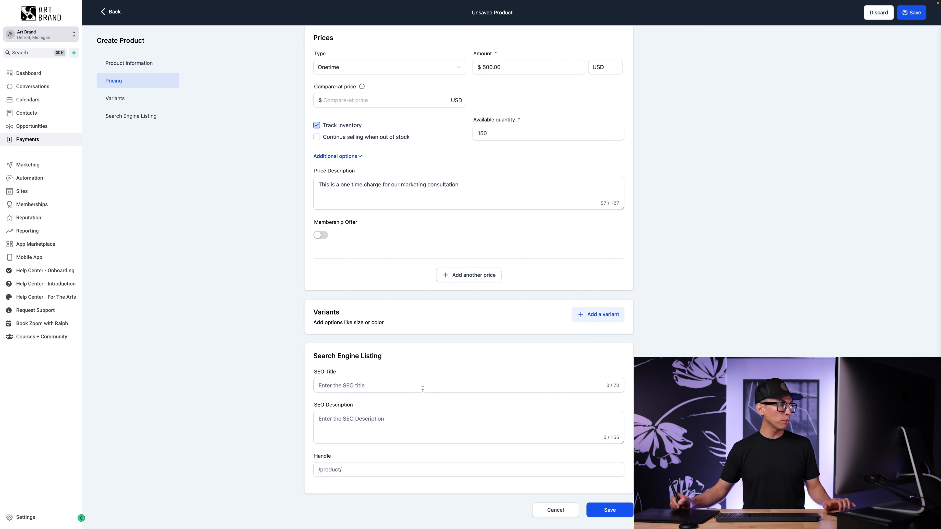
Leave SEO title, SEO description and handle blank, then save the Consultation product
click(326, 389)
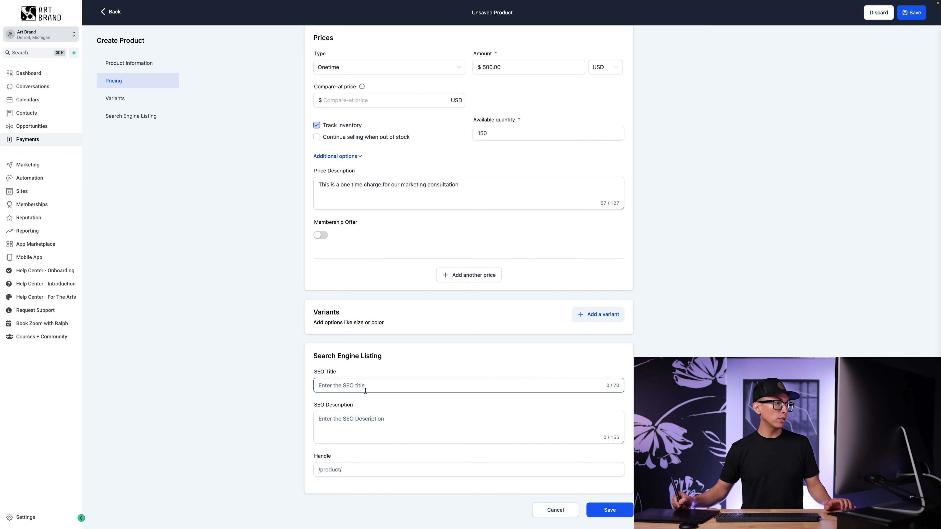
click(458, 423)
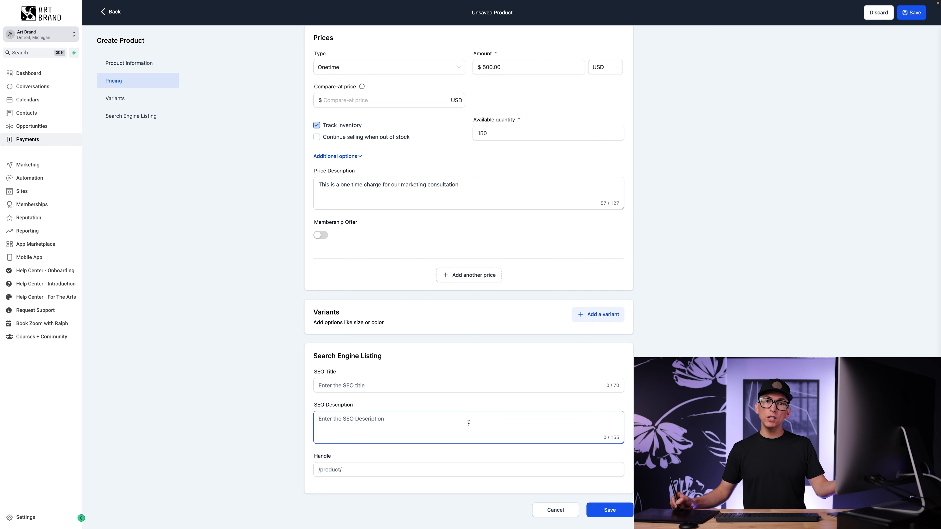
click(462, 386)
click(462, 396)
click(404, 384)
click(441, 437)
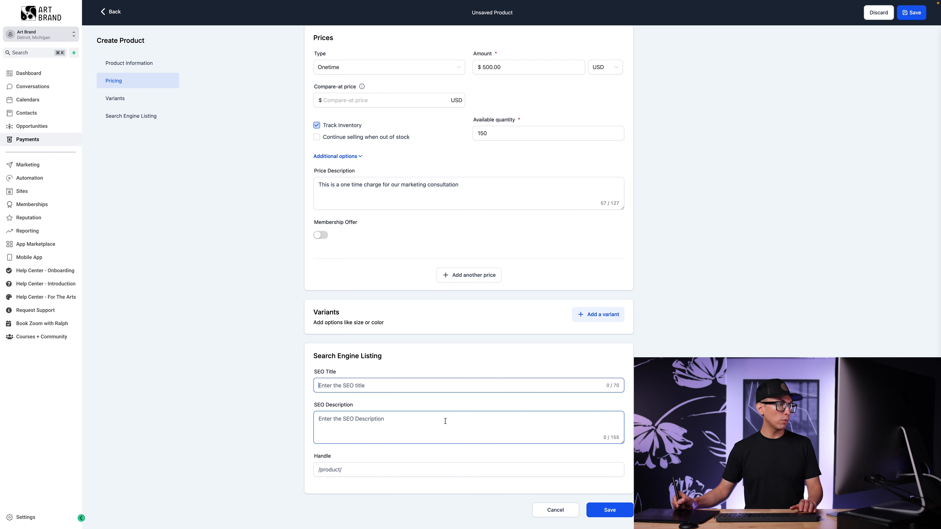
click(408, 468)
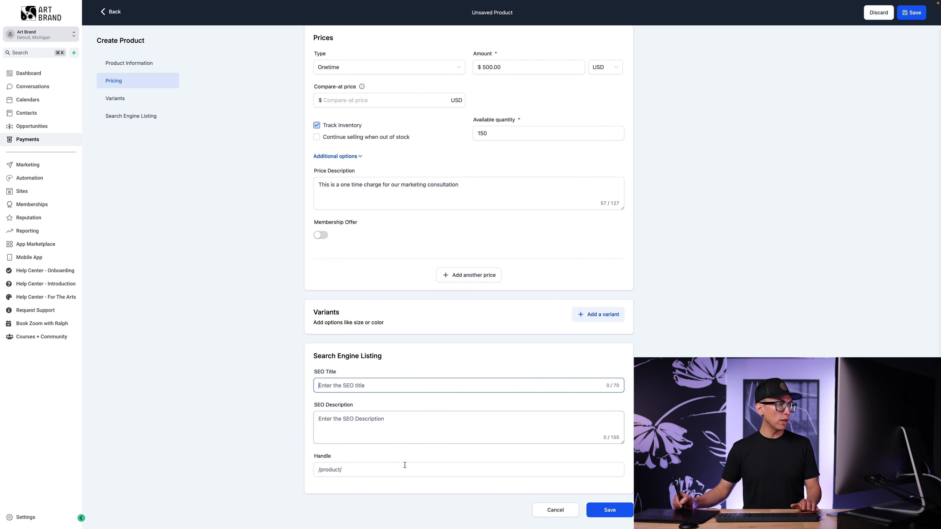
key(shift+Tab)
key(shift+Tab)
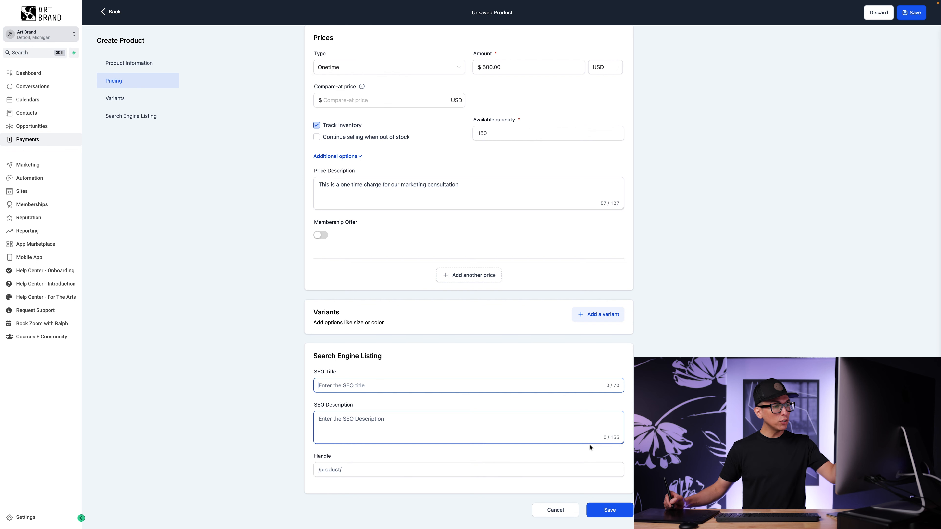
click(613, 513)
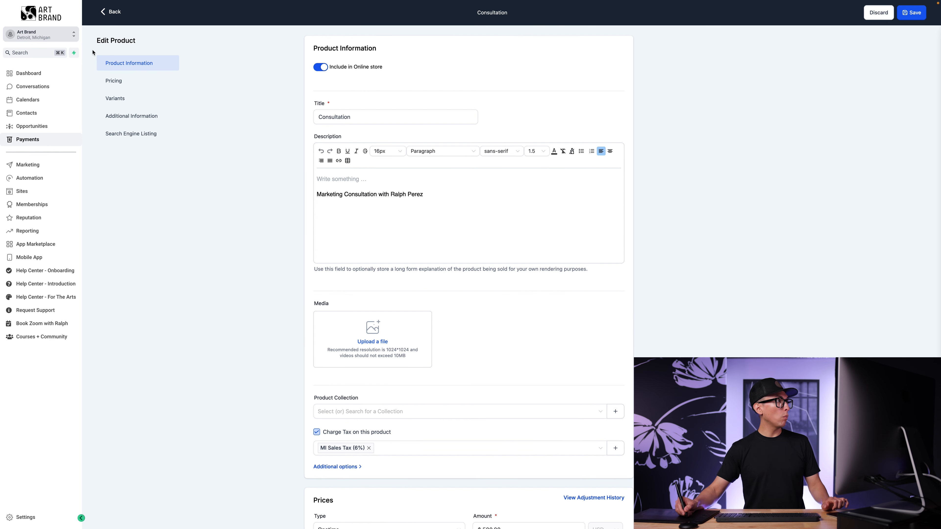
Go back to the Products list, where Consultation at $500.00 is listed first
click(112, 14)
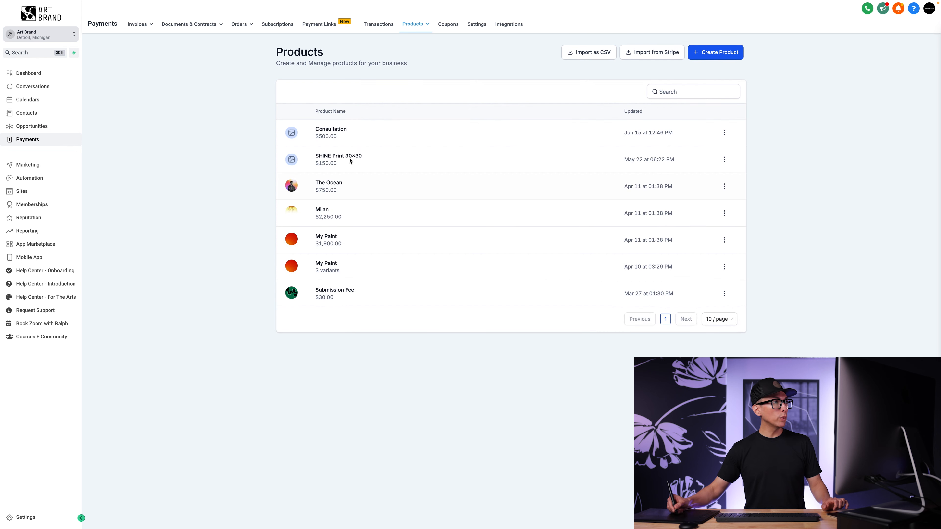